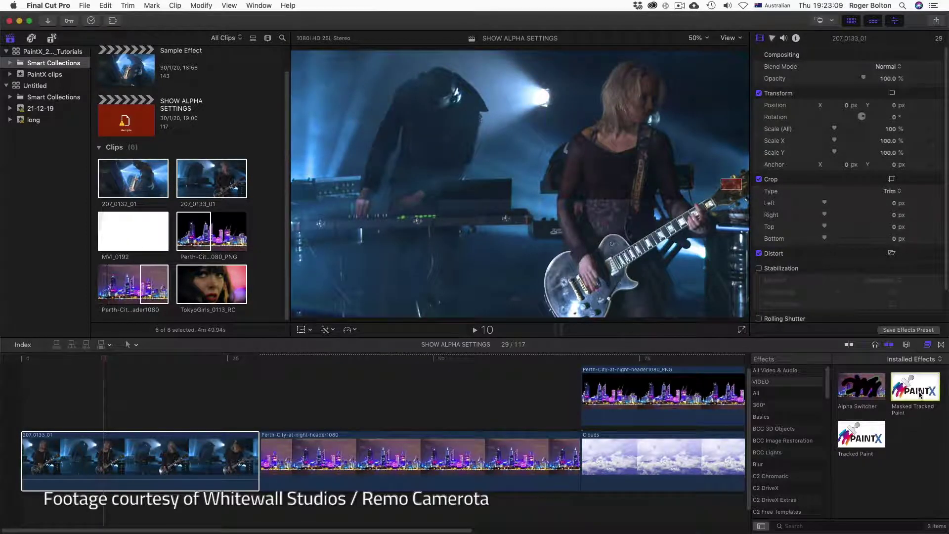
Step: Apply Masked Tracked Paint to the concert clip, paint a size-22.4 yellow stroke along the guitar, and save
{"action": "mouse_move", "coordinate": [916, 393]}
{"action": "left_mouse_down"}
{"action": "mouse_move", "coordinate": [541, 449]}
{"action": "mouse_move", "coordinate": [186, 451]}
{"action": "mouse_move", "coordinate": [219, 439]}
{"action": "left_mouse_up"}
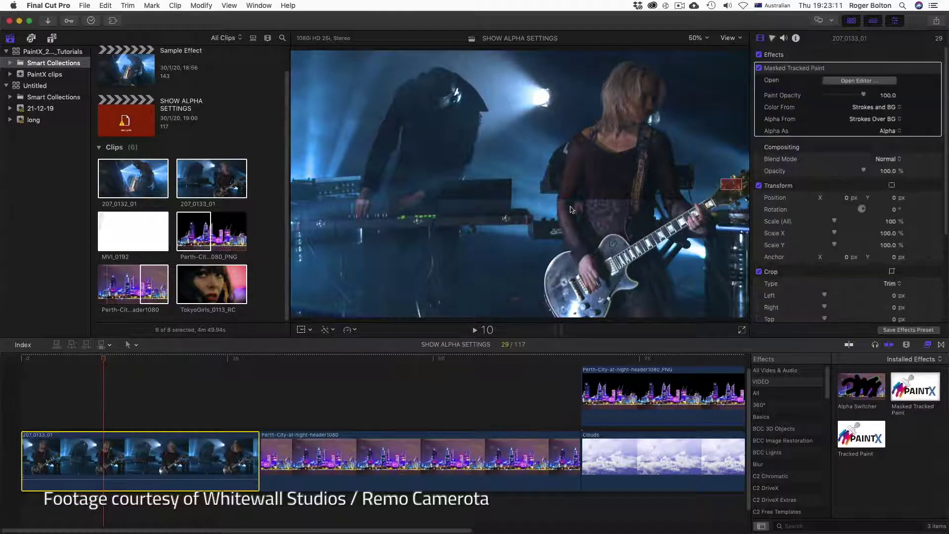
{"action": "left_click", "coordinate": [854, 83]}
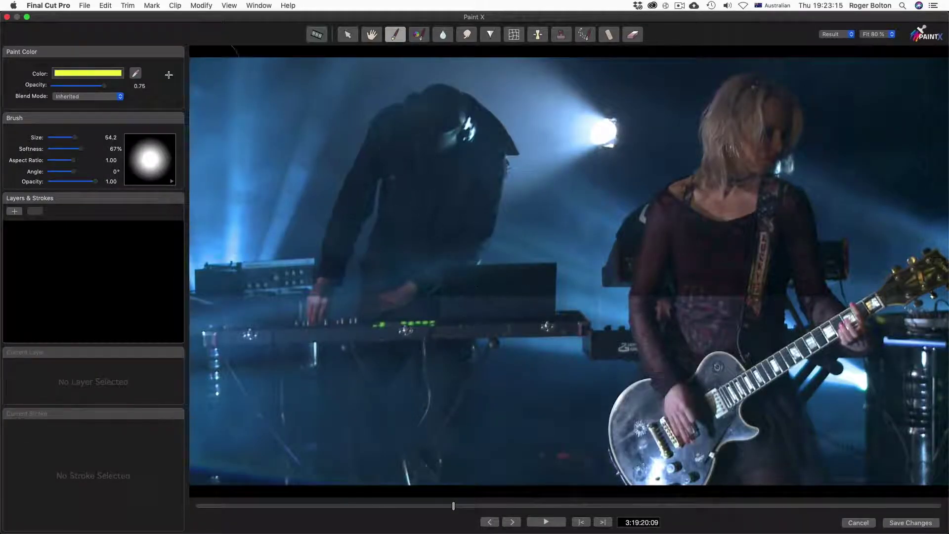
{"action": "left_click", "coordinate": [60, 137]}
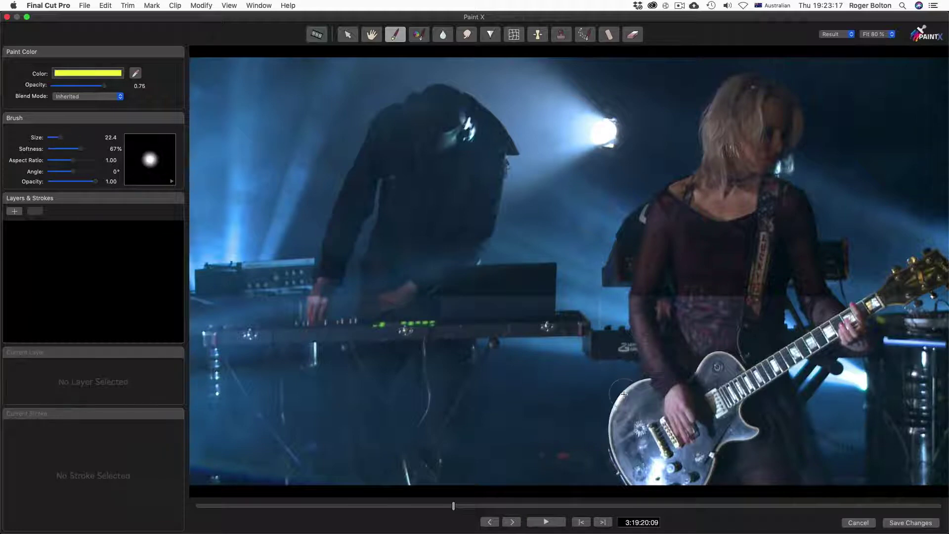
{"action": "mouse_move", "coordinate": [610, 403]}
{"action": "left_mouse_down"}
{"action": "mouse_move", "coordinate": [645, 376]}
{"action": "mouse_move", "coordinate": [689, 388]}
{"action": "mouse_move", "coordinate": [708, 360]}
{"action": "mouse_move", "coordinate": [748, 372]}
{"action": "mouse_move", "coordinate": [897, 272]}
{"action": "left_mouse_up"}
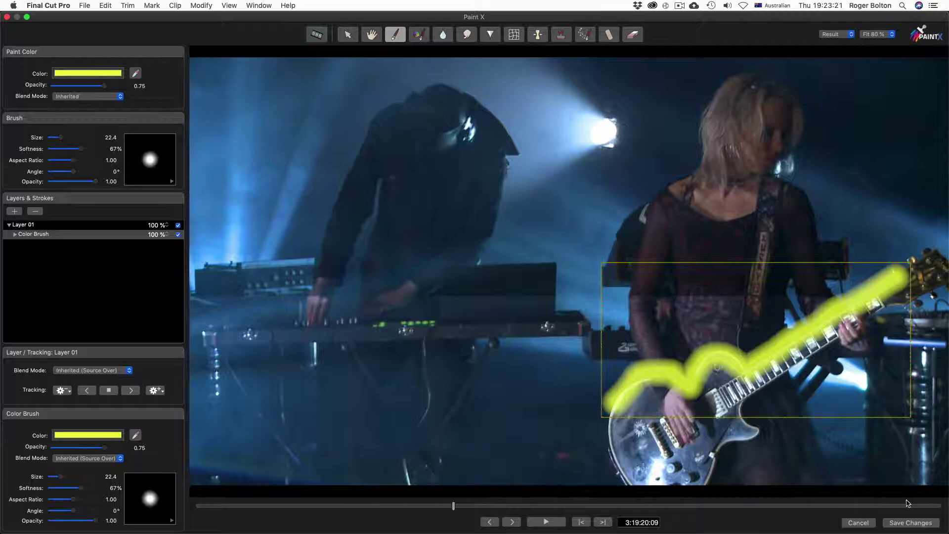
{"action": "left_click", "coordinate": [907, 523]}
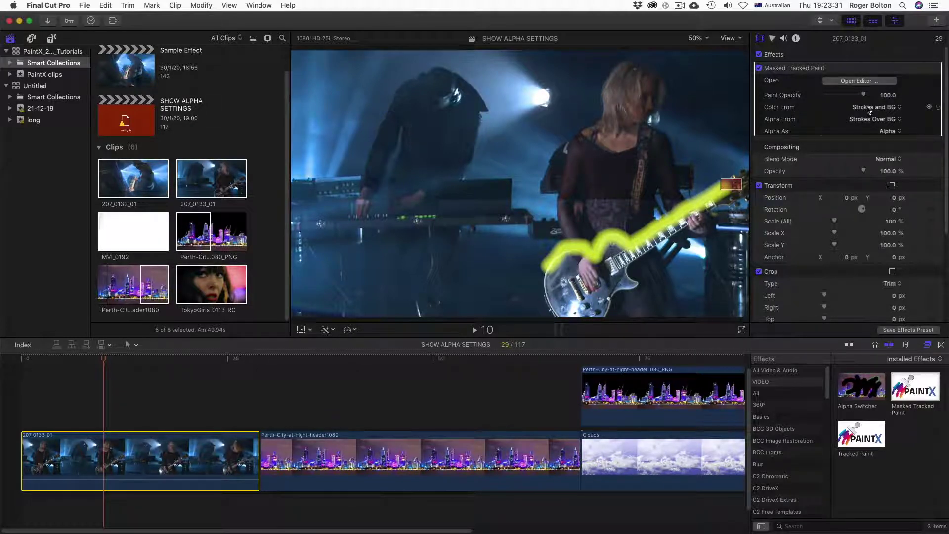
{"action": "left_click", "coordinate": [869, 110]}
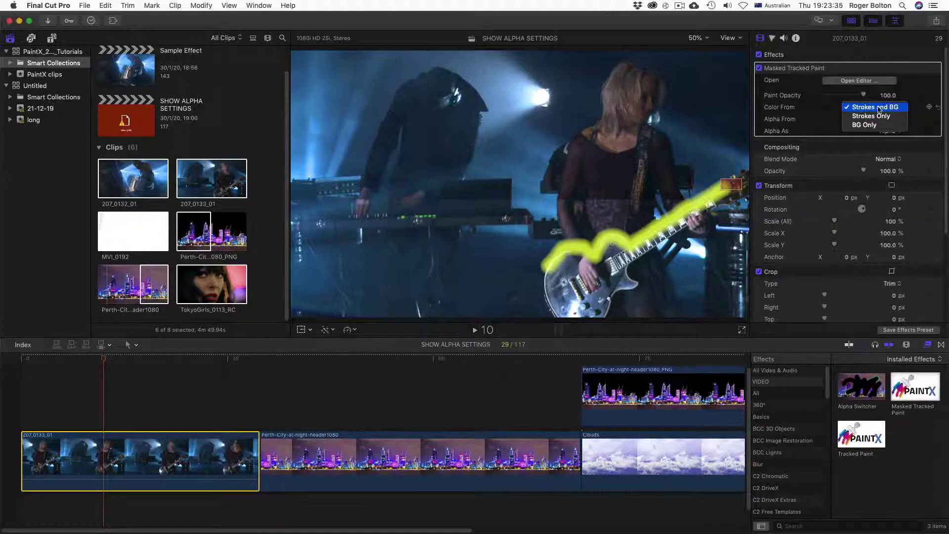
{"action": "left_click", "coordinate": [878, 117]}
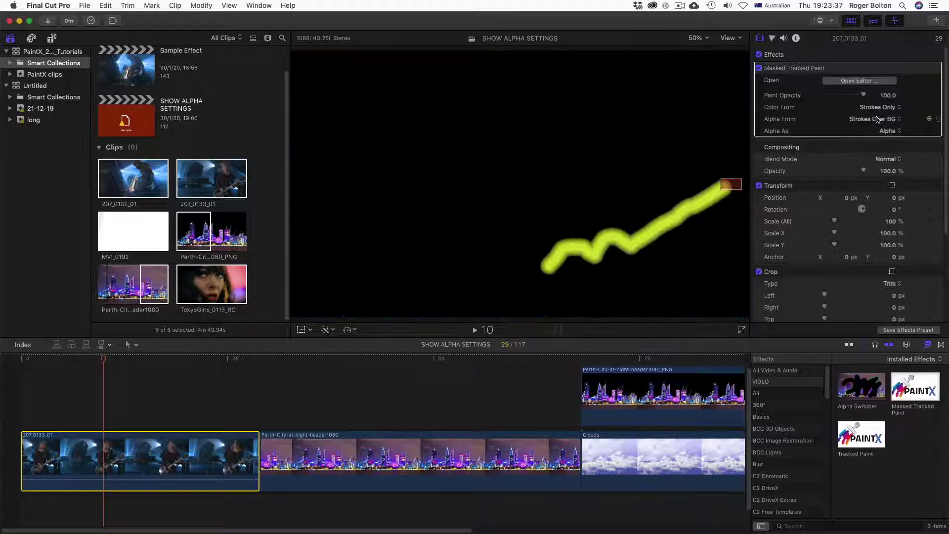
{"action": "left_click", "coordinate": [878, 119]}
{"action": "left_click", "coordinate": [879, 117]}
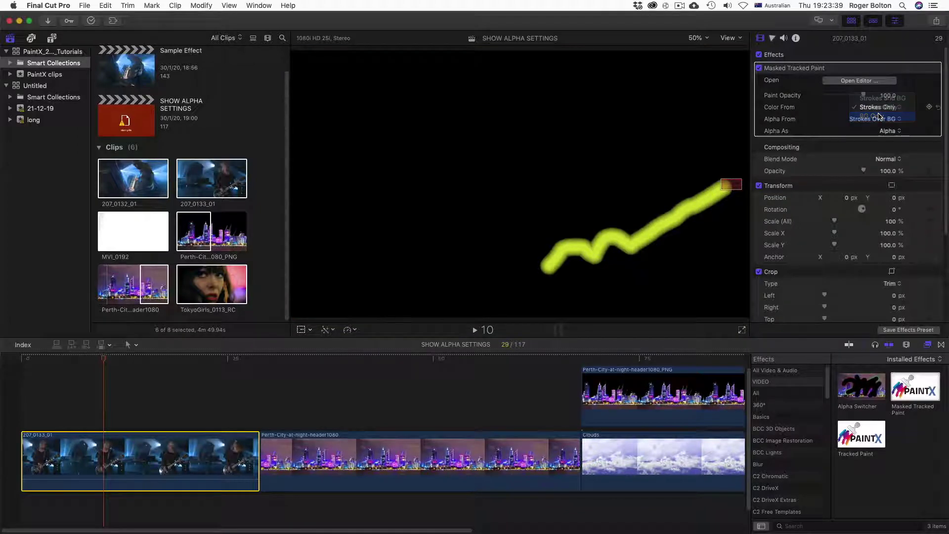
{"action": "left_click", "coordinate": [884, 107]}
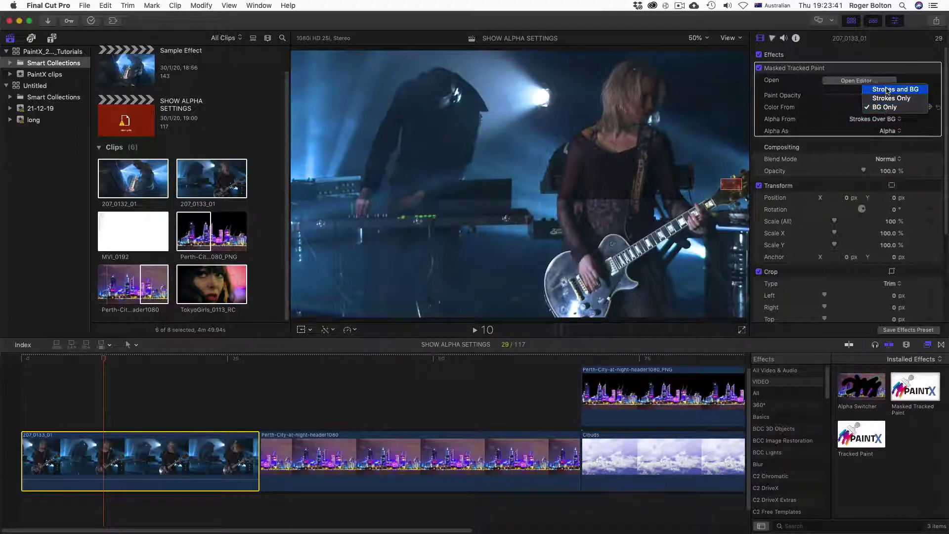
{"action": "left_click", "coordinate": [887, 90]}
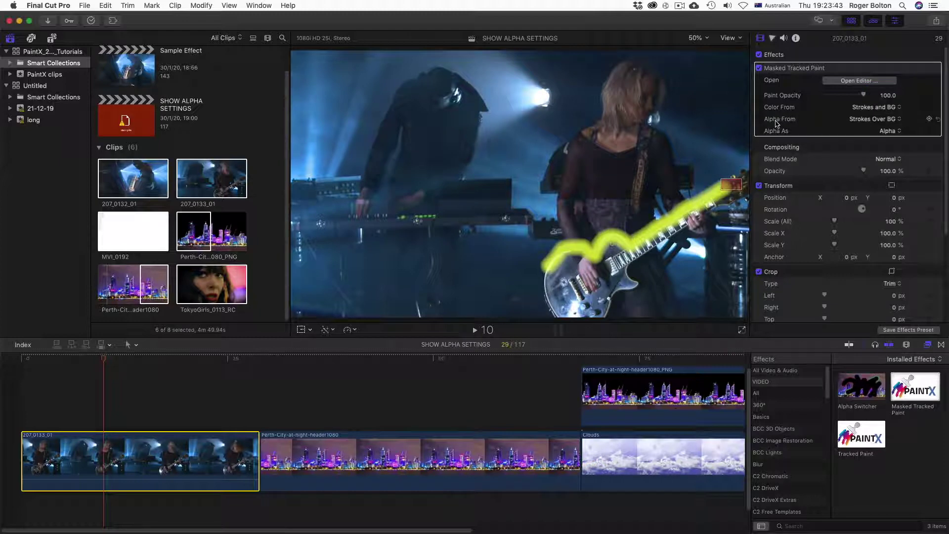
{"action": "left_click", "coordinate": [880, 120]}
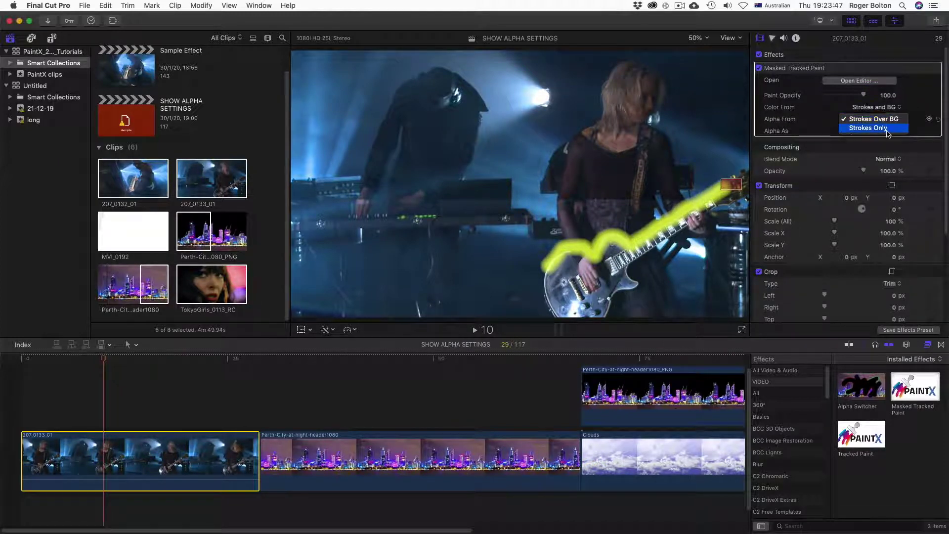
{"action": "left_click", "coordinate": [888, 129]}
{"action": "left_click", "coordinate": [879, 118]}
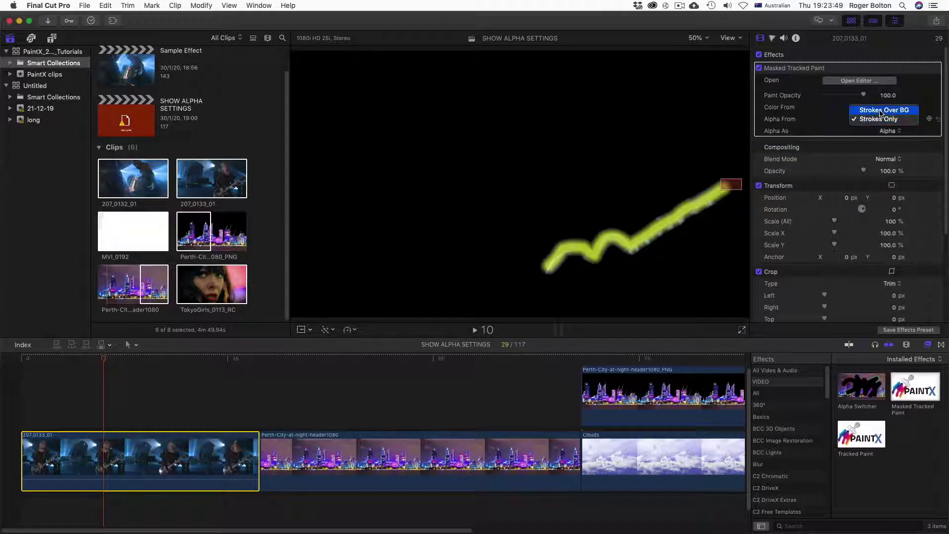
{"action": "left_click", "coordinate": [881, 111]}
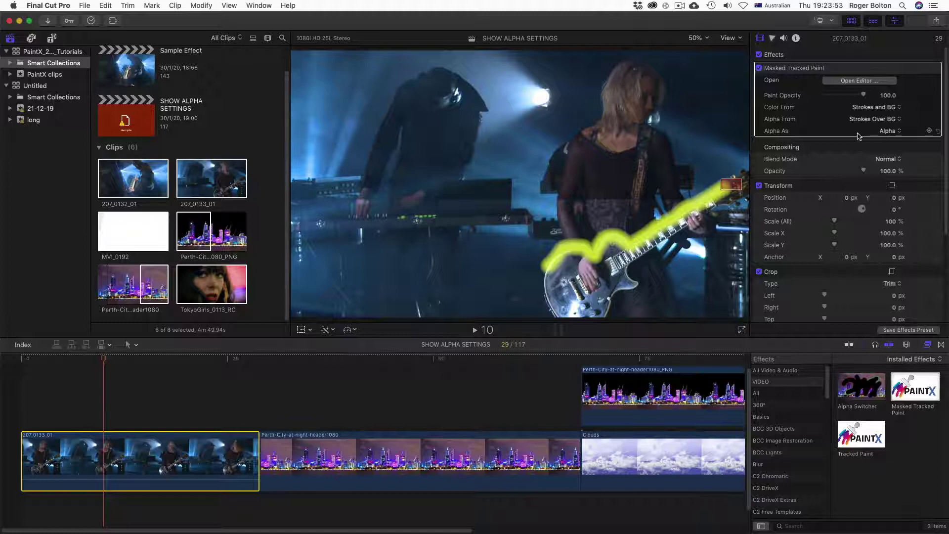
Step: Switch the paint effect's alpha output from Alpha to Luma
{"action": "left_click", "coordinate": [891, 132]}
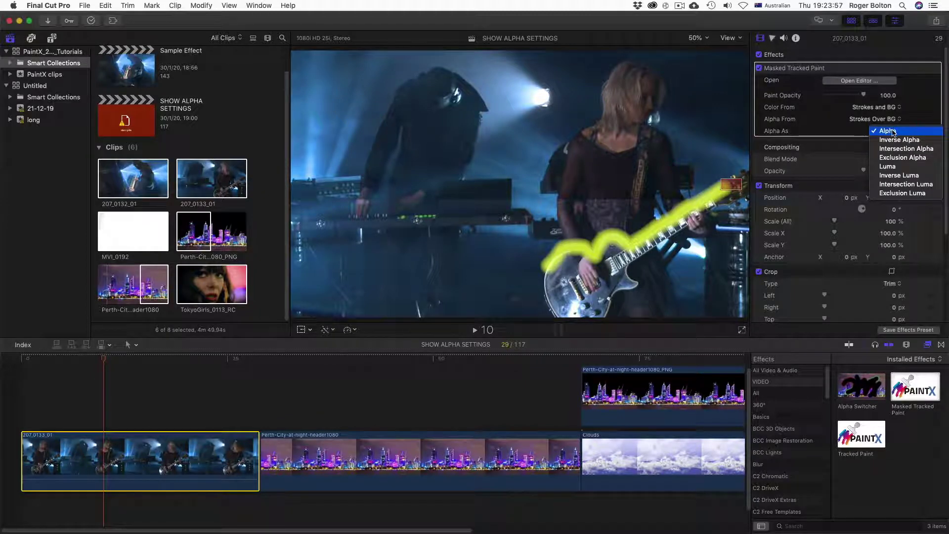
{"action": "left_click", "coordinate": [892, 131]}
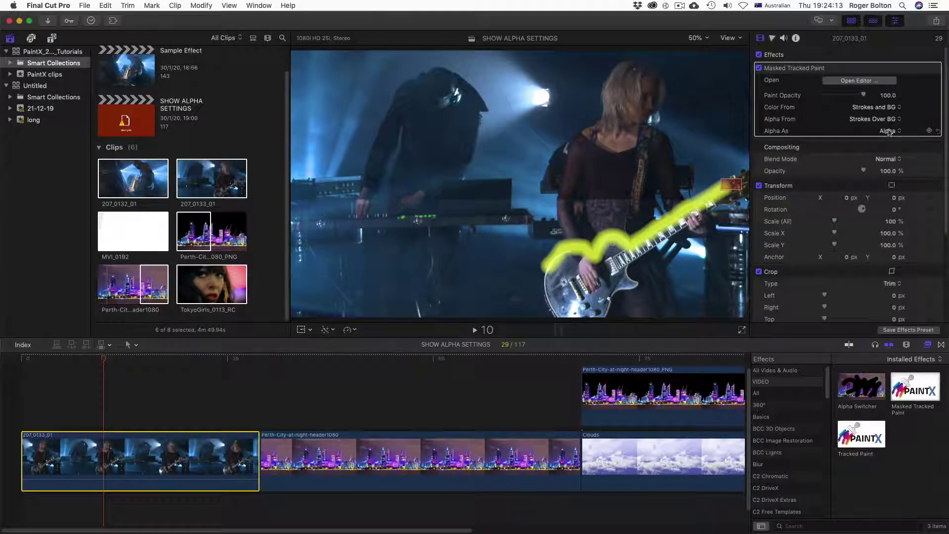
{"action": "left_click", "coordinate": [889, 131]}
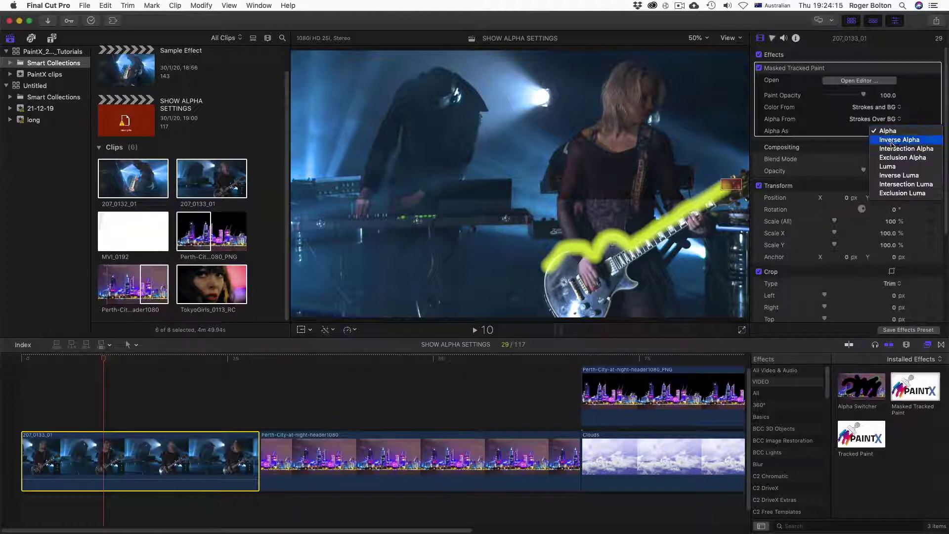
{"action": "left_click", "coordinate": [898, 168]}
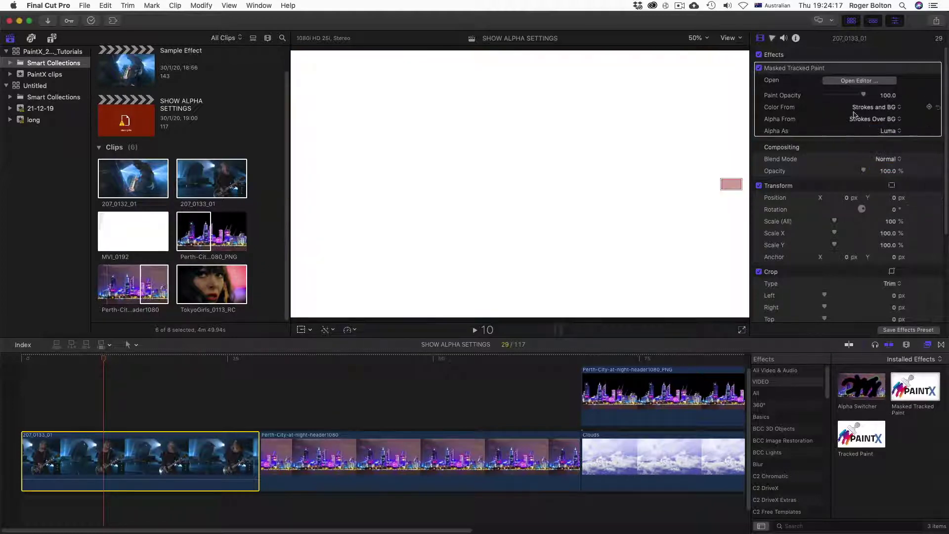
Step: Set Color From to background only and Alpha From to Strokes Only
{"action": "left_click", "coordinate": [870, 112]}
{"action": "left_click", "coordinate": [873, 124]}
{"action": "left_click", "coordinate": [878, 123]}
{"action": "left_click", "coordinate": [878, 130]}
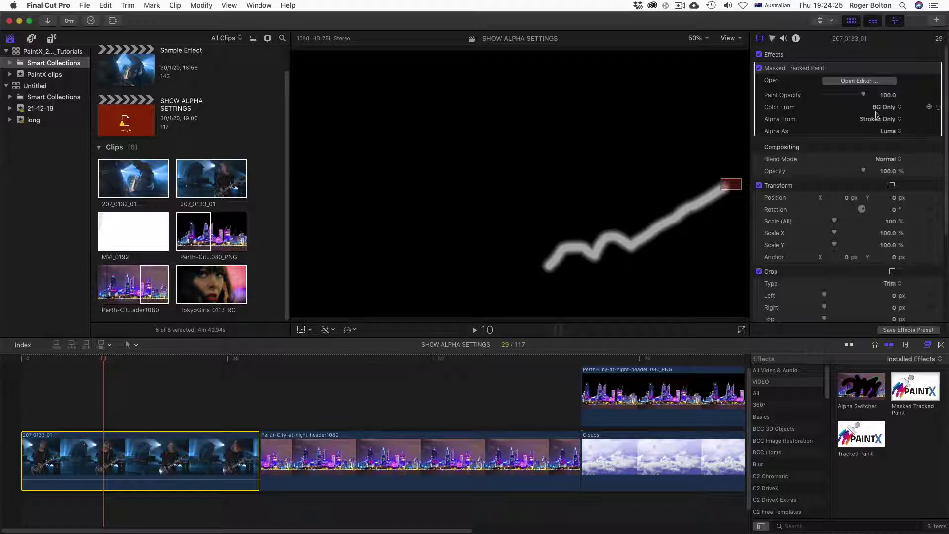
Step: Try Inverse Luma alpha output, then revert to Alpha with colour from Strokes and BG
{"action": "left_click", "coordinate": [890, 132]}
{"action": "left_click", "coordinate": [892, 139]}
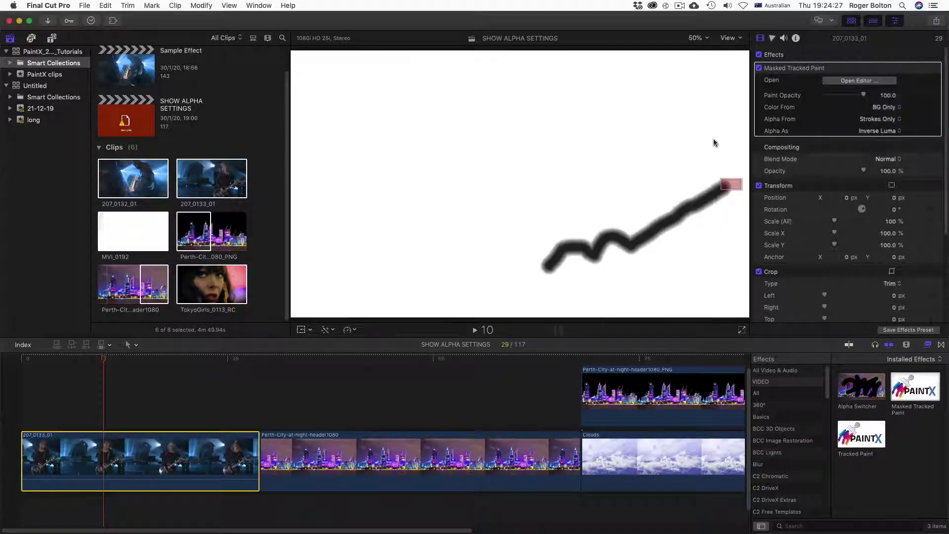
{"action": "left_click", "coordinate": [882, 131]}
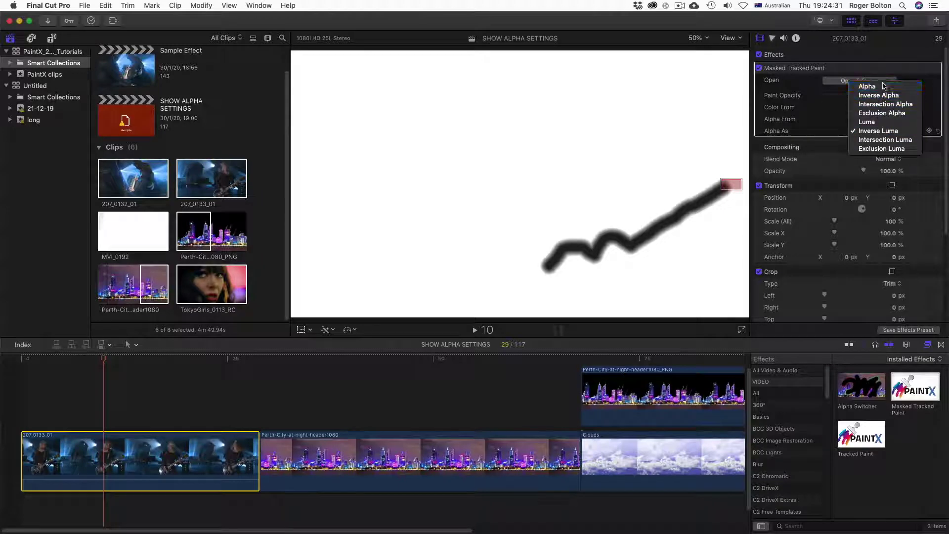
{"action": "left_click", "coordinate": [856, 85]}
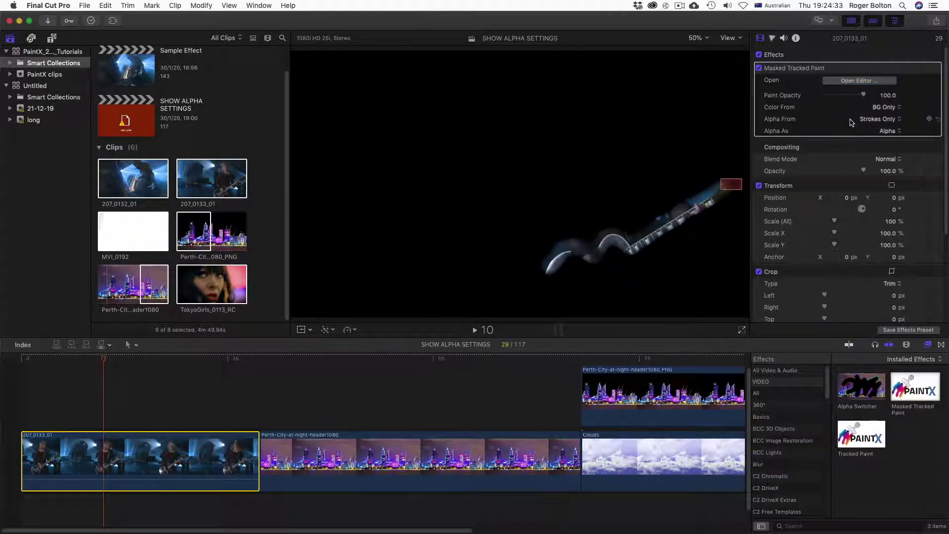
{"action": "left_click", "coordinate": [889, 124]}
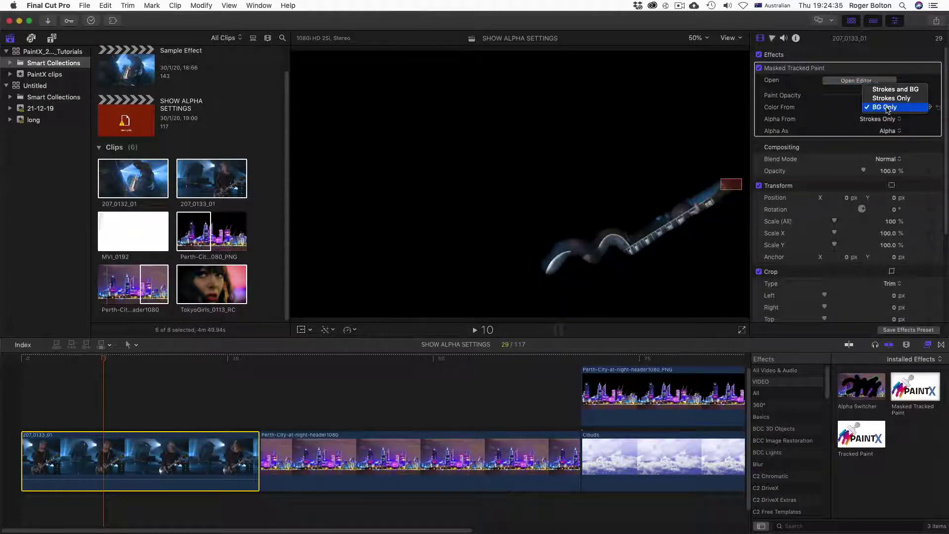
{"action": "left_click", "coordinate": [868, 121]}
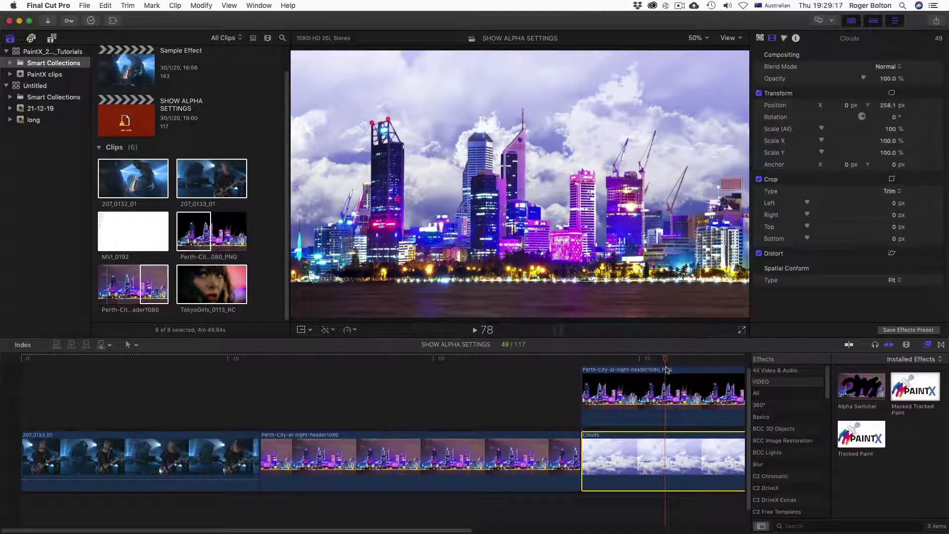
Step: Disable the Clouds clip with V and apply Masked Tracked Paint to the upper Perth skyline PNG
{"action": "left_click", "coordinate": [640, 401]}
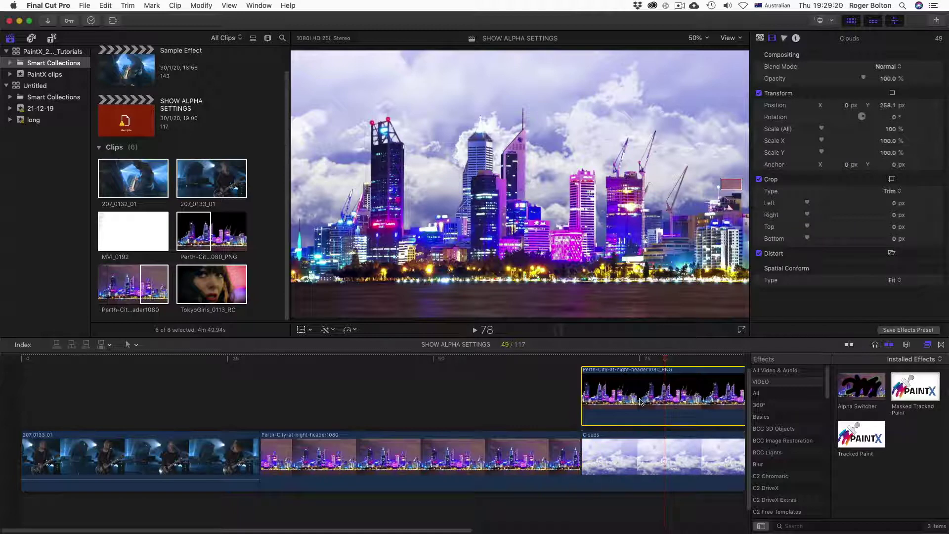
{"action": "left_click", "coordinate": [636, 467]}
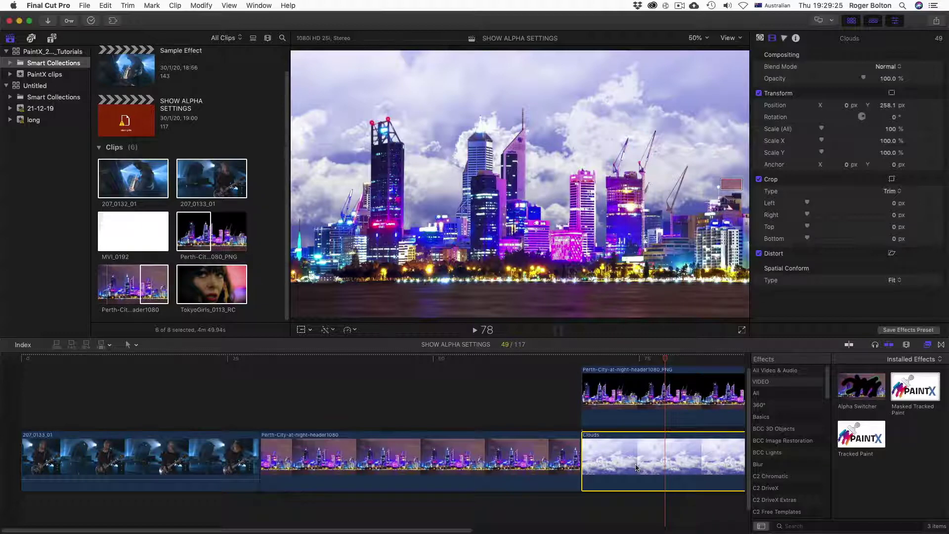
{"action": "key", "text": "v"}
{"action": "left_click", "coordinate": [644, 395]}
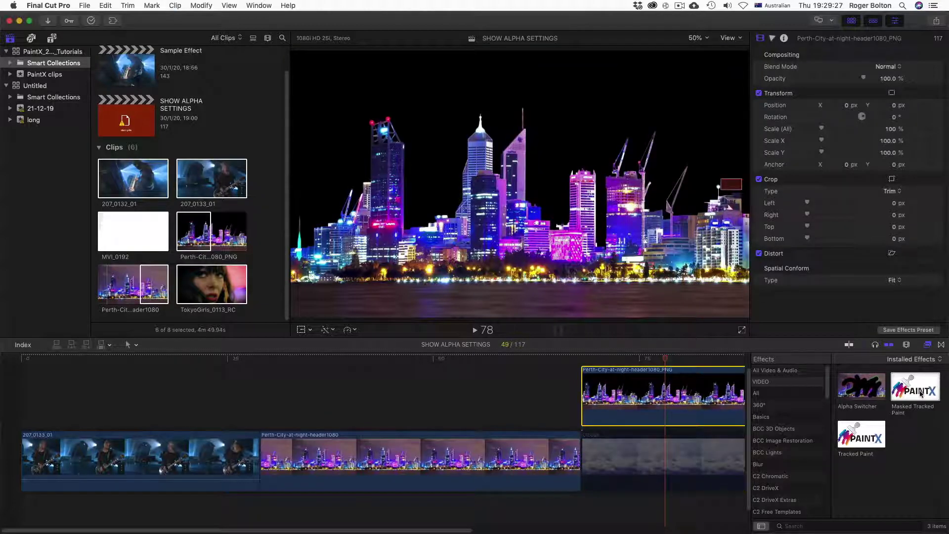
{"action": "left_click_drag", "start_coordinate": [920, 394], "coordinate": [682, 400]}
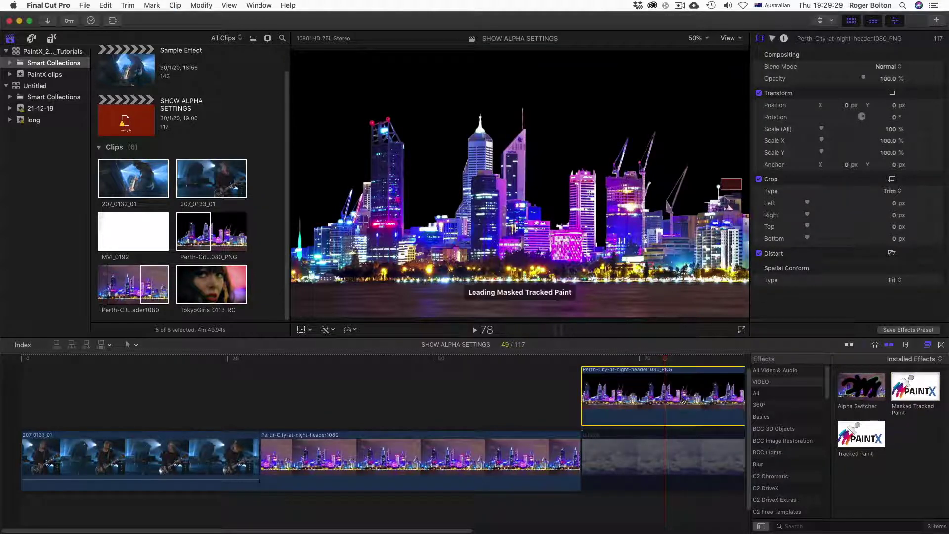
Step: In the paint editor, raise opacity to 1.00 and paint a blue diagonal stroke across the skyline
{"action": "left_click", "coordinate": [844, 81]}
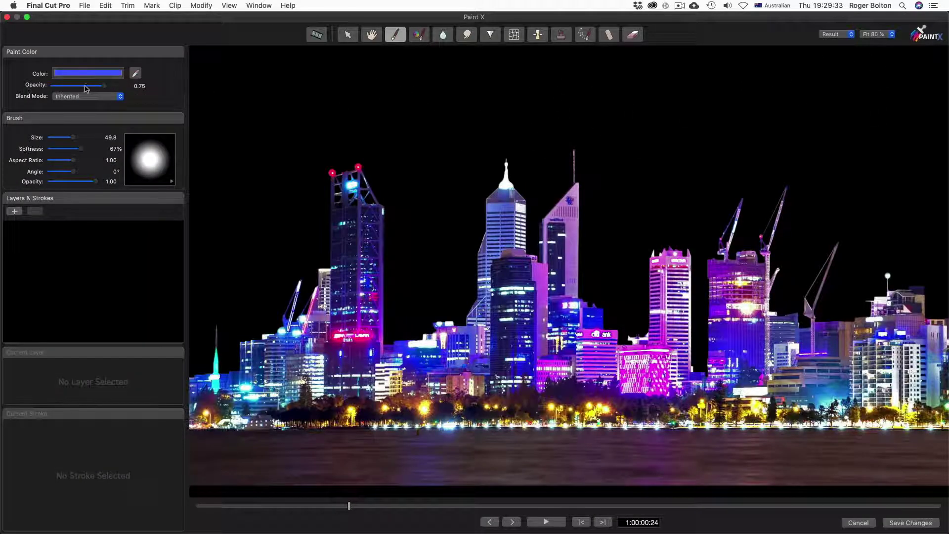
{"action": "left_click_drag", "start_coordinate": [101, 86], "coordinate": [124, 86]}
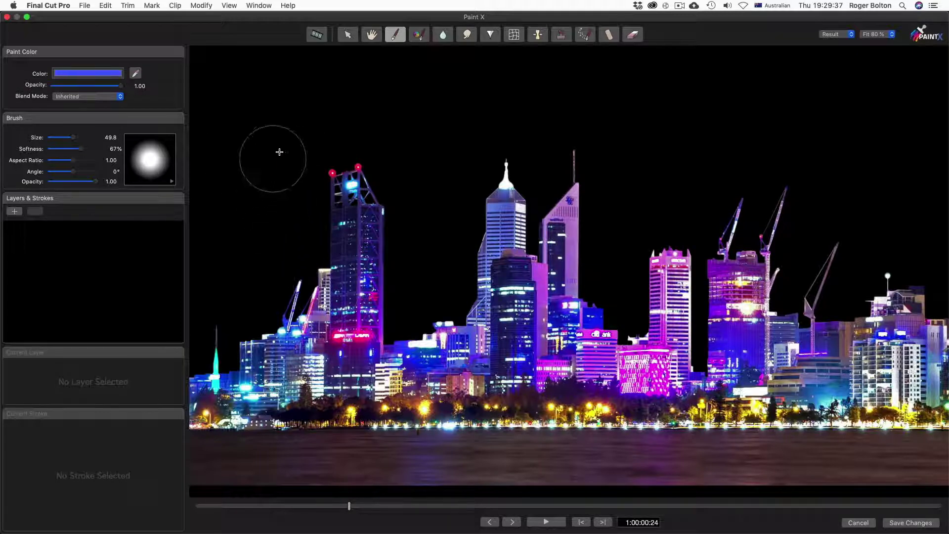
{"action": "mouse_move", "coordinate": [279, 152]}
{"action": "left_mouse_down"}
{"action": "mouse_move", "coordinate": [677, 322]}
{"action": "mouse_move", "coordinate": [838, 376]}
{"action": "left_mouse_up"}
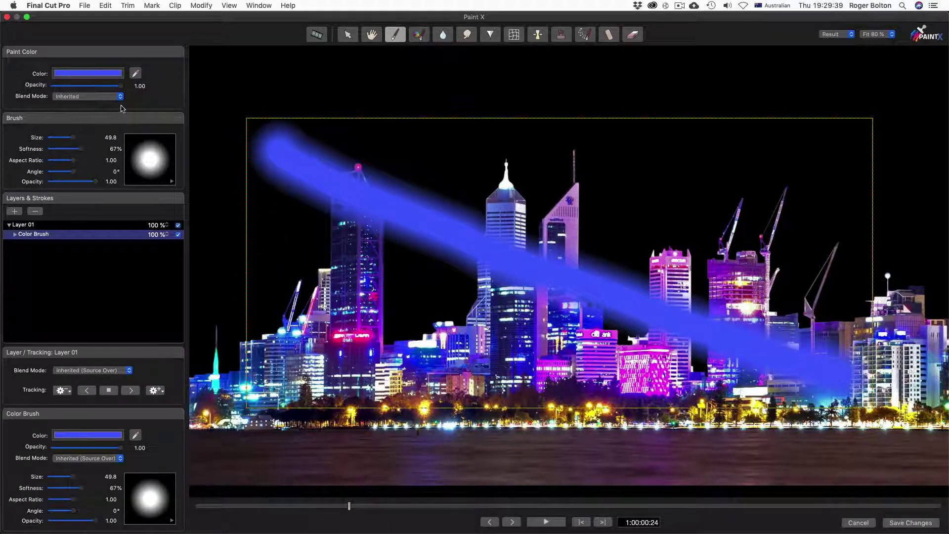
Step: Paint a red stroke and a green stroke across the skyline, then save the strokes
{"action": "left_click", "coordinate": [101, 74]}
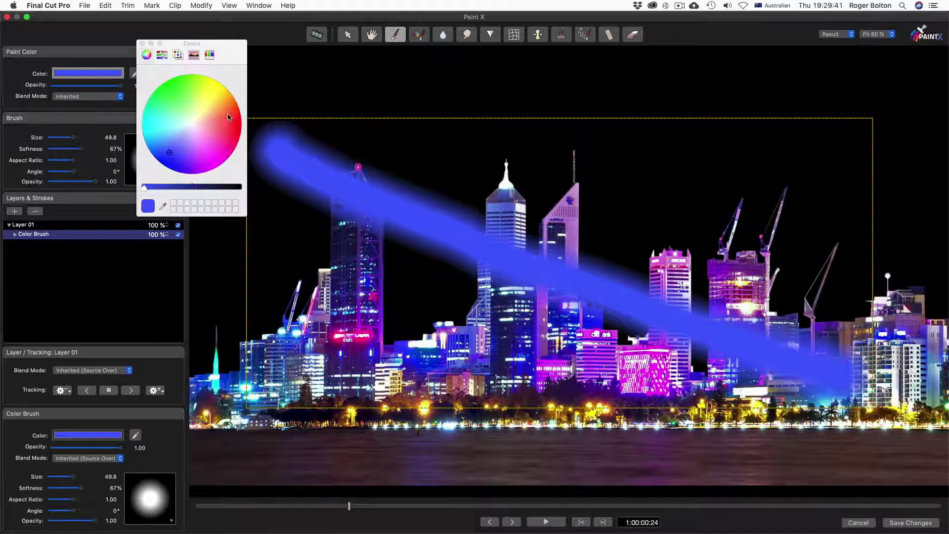
{"action": "left_click", "coordinate": [233, 122]}
{"action": "mouse_move", "coordinate": [225, 326]}
{"action": "left_mouse_down"}
{"action": "mouse_move", "coordinate": [714, 194]}
{"action": "mouse_move", "coordinate": [838, 186]}
{"action": "mouse_move", "coordinate": [869, 220]}
{"action": "left_mouse_up"}
{"action": "left_click", "coordinate": [165, 93]}
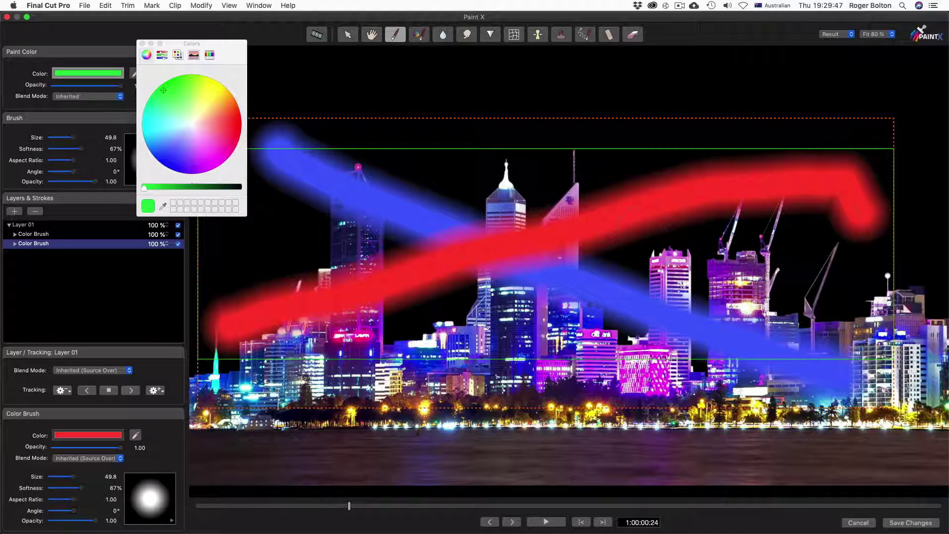
{"action": "mouse_move", "coordinate": [908, 388]}
{"action": "left_mouse_down"}
{"action": "mouse_move", "coordinate": [816, 383]}
{"action": "mouse_move", "coordinate": [430, 307]}
{"action": "mouse_move", "coordinate": [277, 245]}
{"action": "left_mouse_up"}
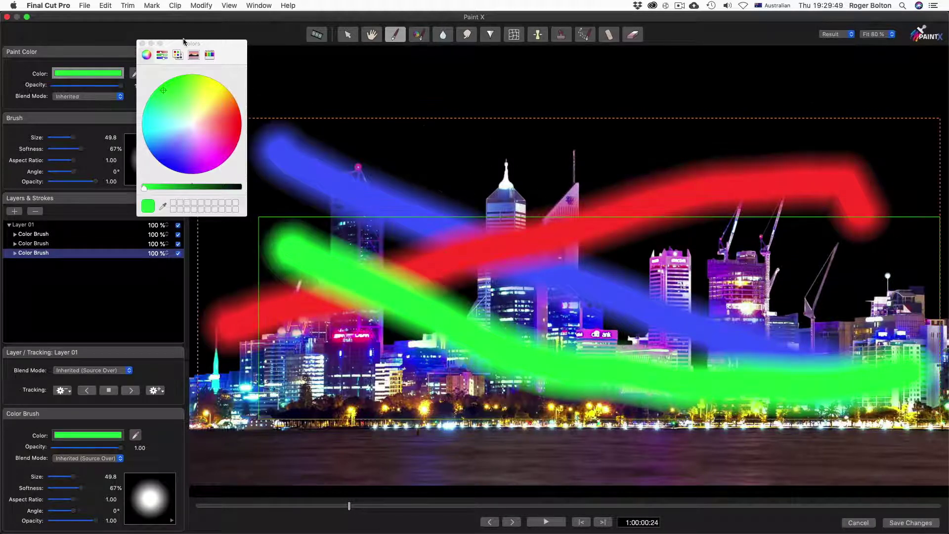
{"action": "left_click", "coordinate": [143, 44]}
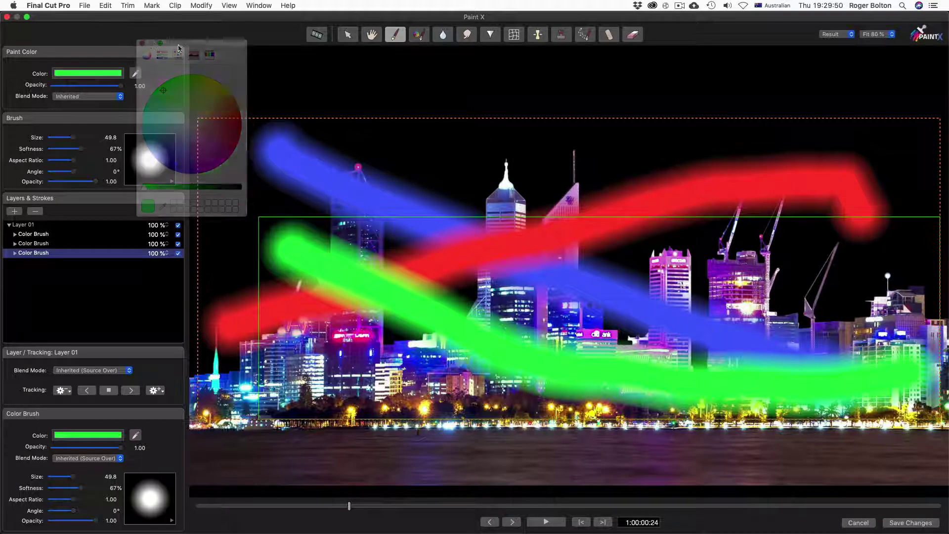
{"action": "left_click", "coordinate": [912, 523]}
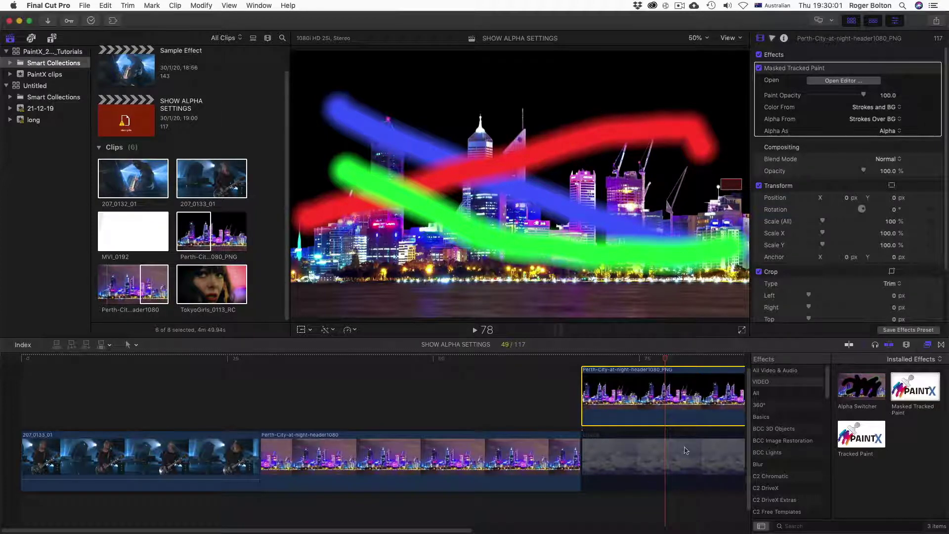
{"action": "left_click", "coordinate": [686, 450]}
{"action": "key", "text": "v"}
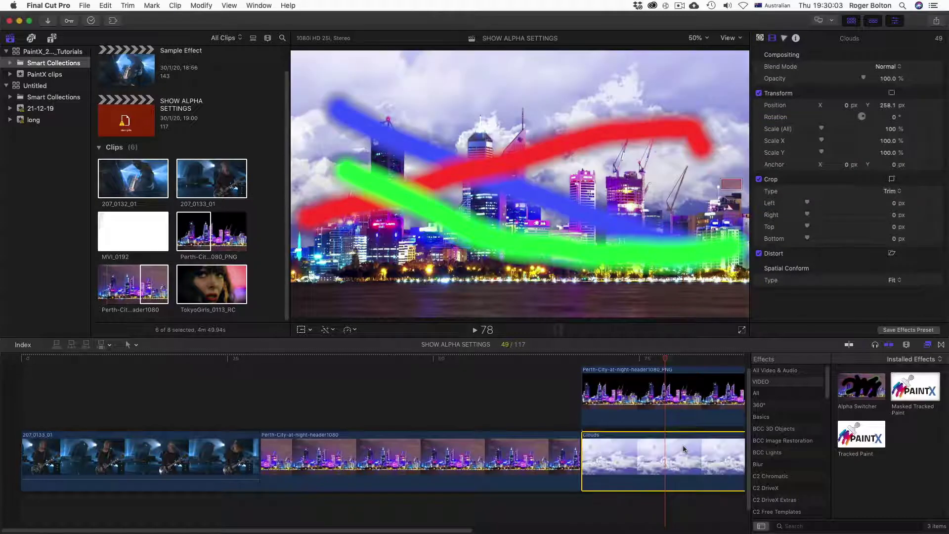
{"action": "key", "text": "v"}
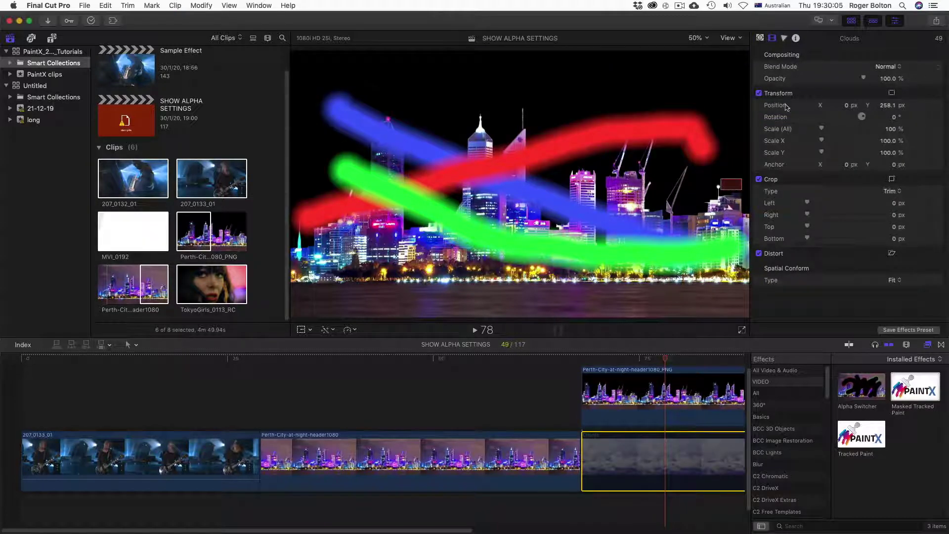
{"action": "left_click", "coordinate": [694, 395]}
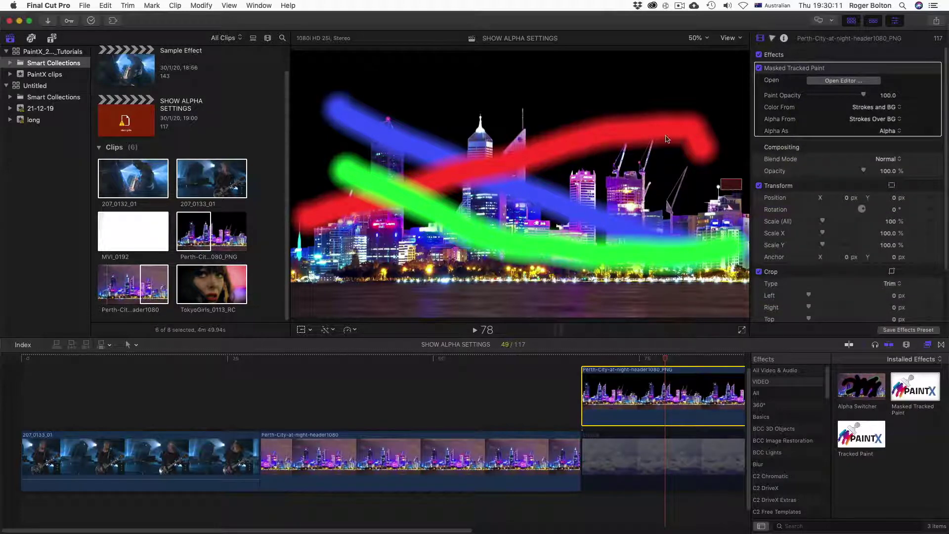
{"action": "left_click", "coordinate": [878, 108]}
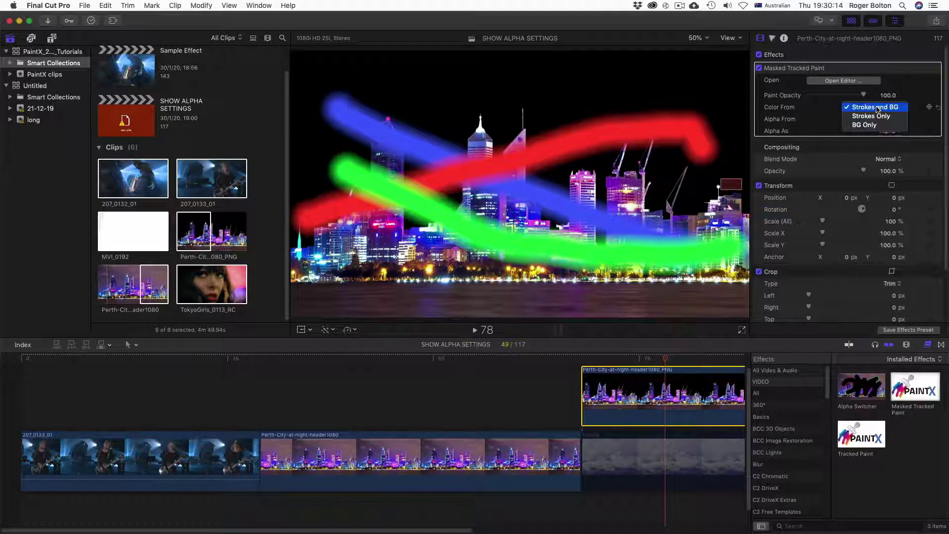
{"action": "left_click", "coordinate": [829, 107]}
{"action": "left_click", "coordinate": [889, 131]}
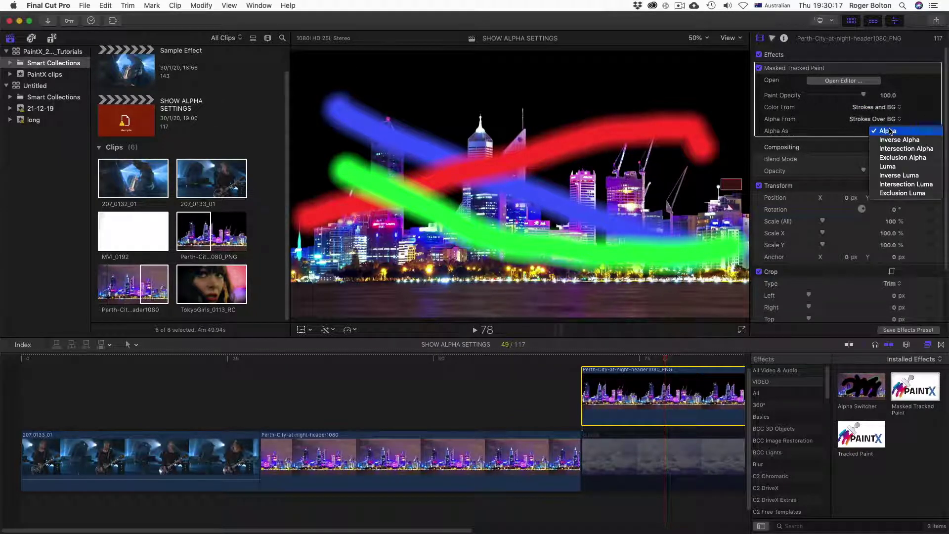
{"action": "left_click", "coordinate": [899, 149]}
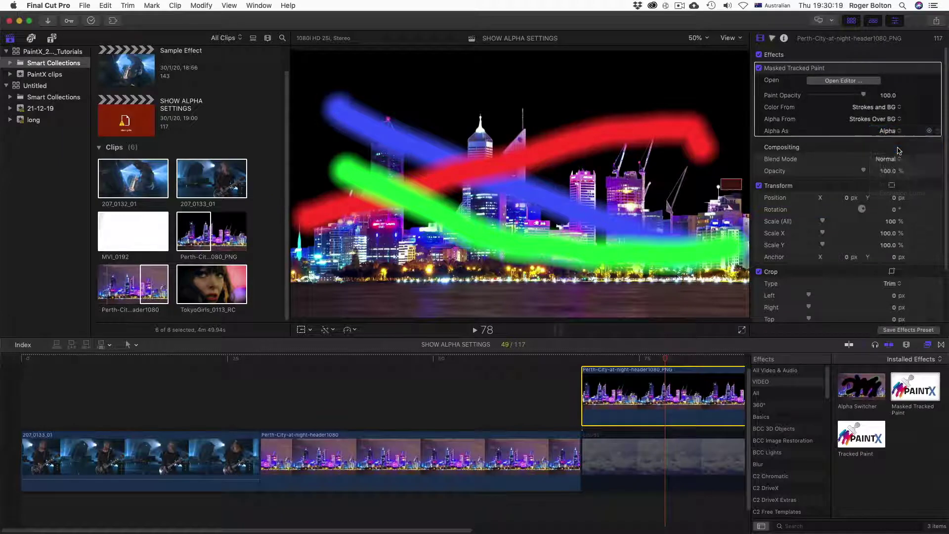
{"action": "left_click", "coordinate": [878, 131]}
{"action": "left_click", "coordinate": [879, 140]}
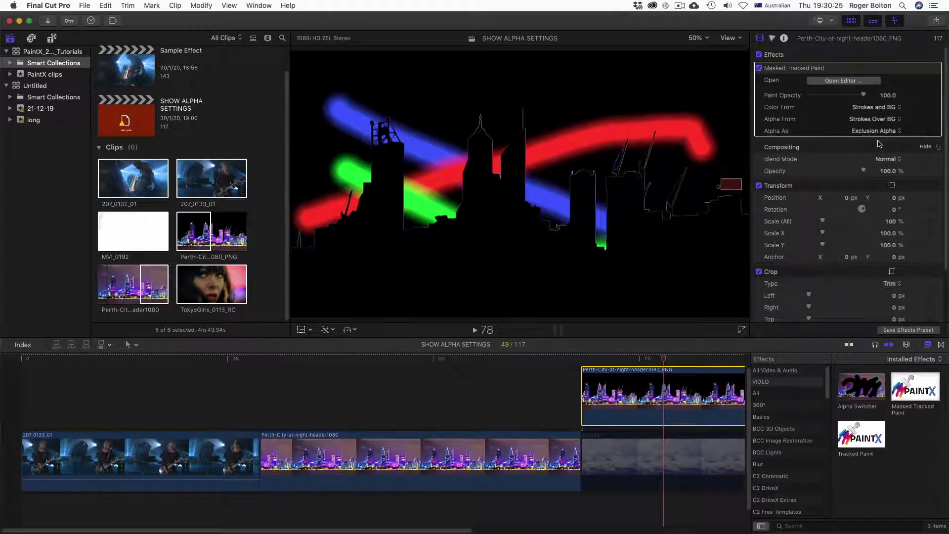
{"action": "left_click", "coordinate": [877, 131]}
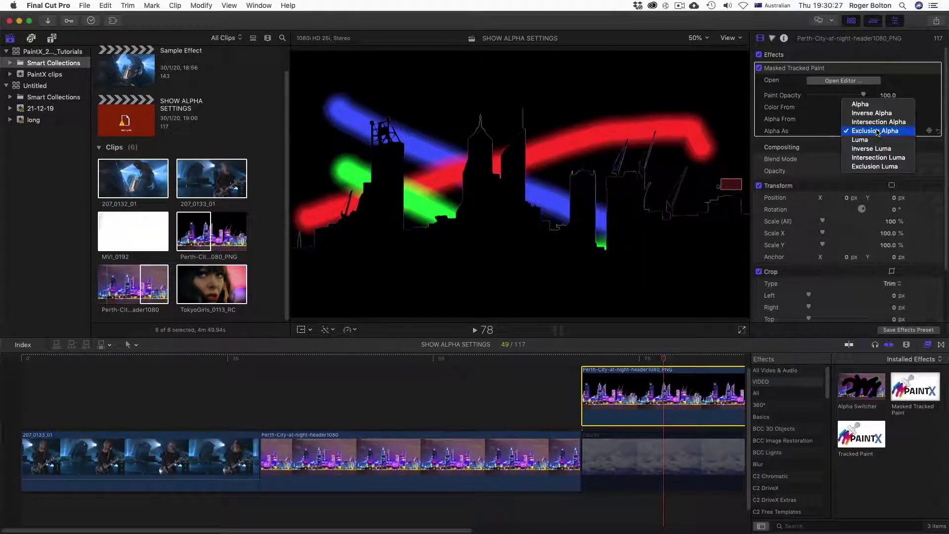
{"action": "left_click", "coordinate": [879, 157]}
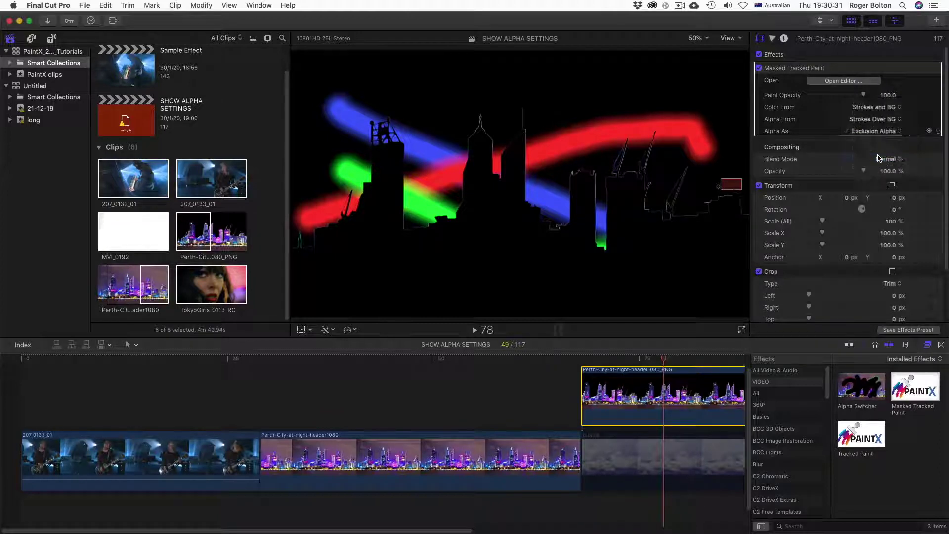
{"action": "left_click", "coordinate": [878, 131]}
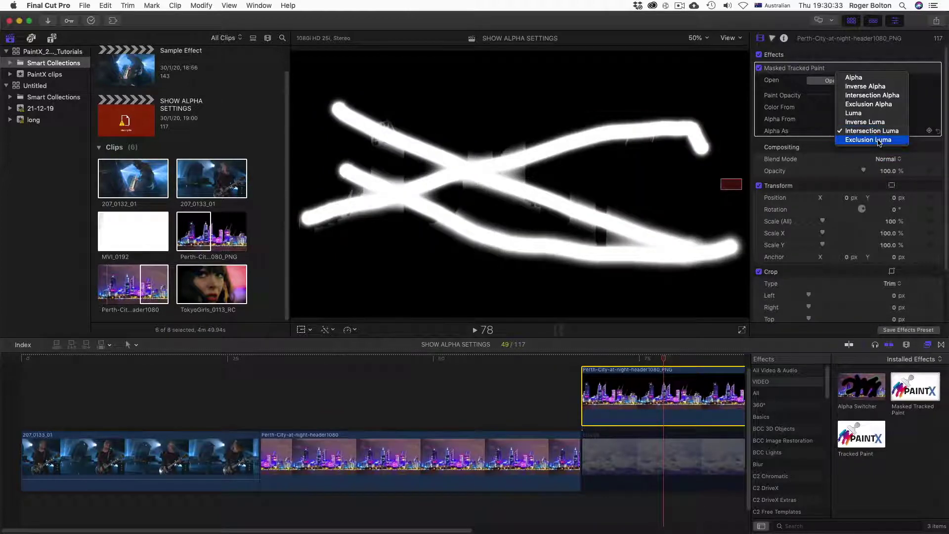
{"action": "left_click", "coordinate": [879, 140]}
{"action": "left_click", "coordinate": [880, 132]}
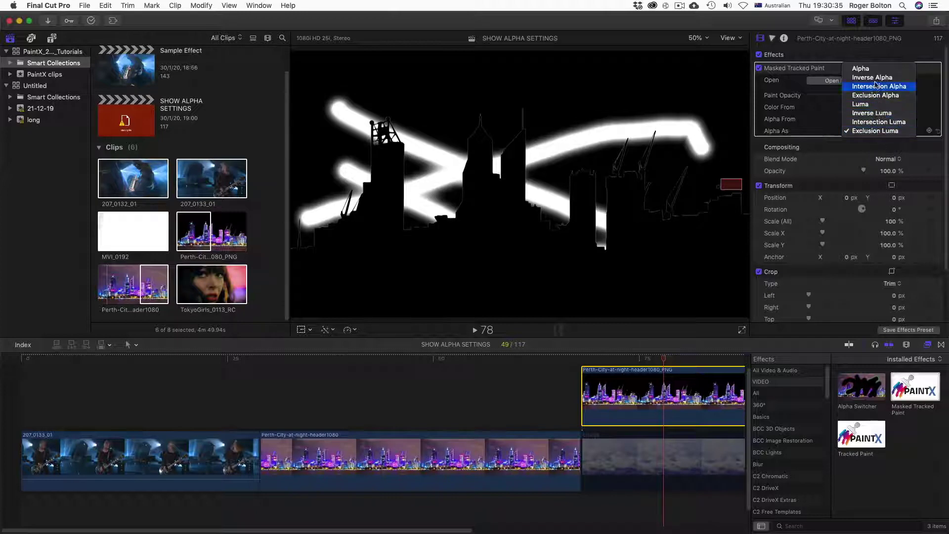
{"action": "left_click", "coordinate": [878, 68]}
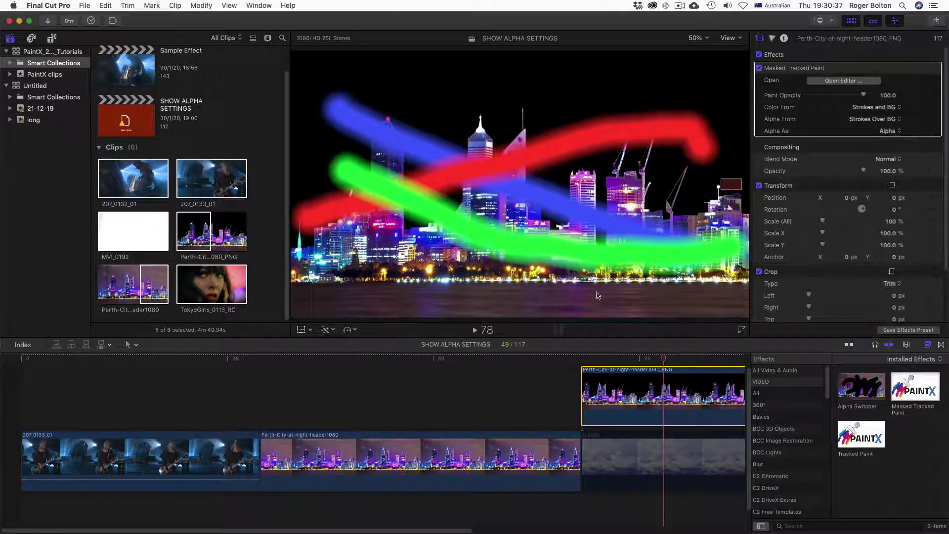